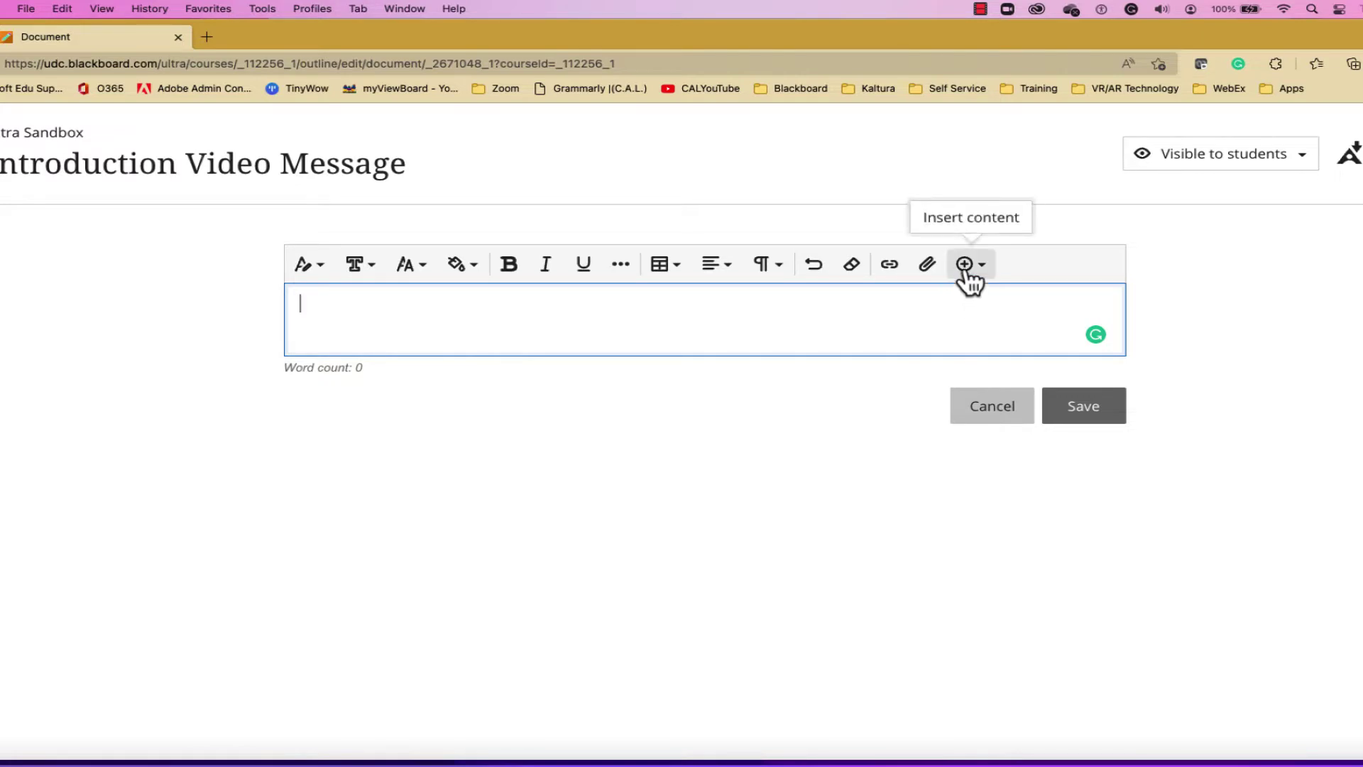
Step: Open the Content Market from the insert-content menu of the Introduction Video Message document
click(963, 268)
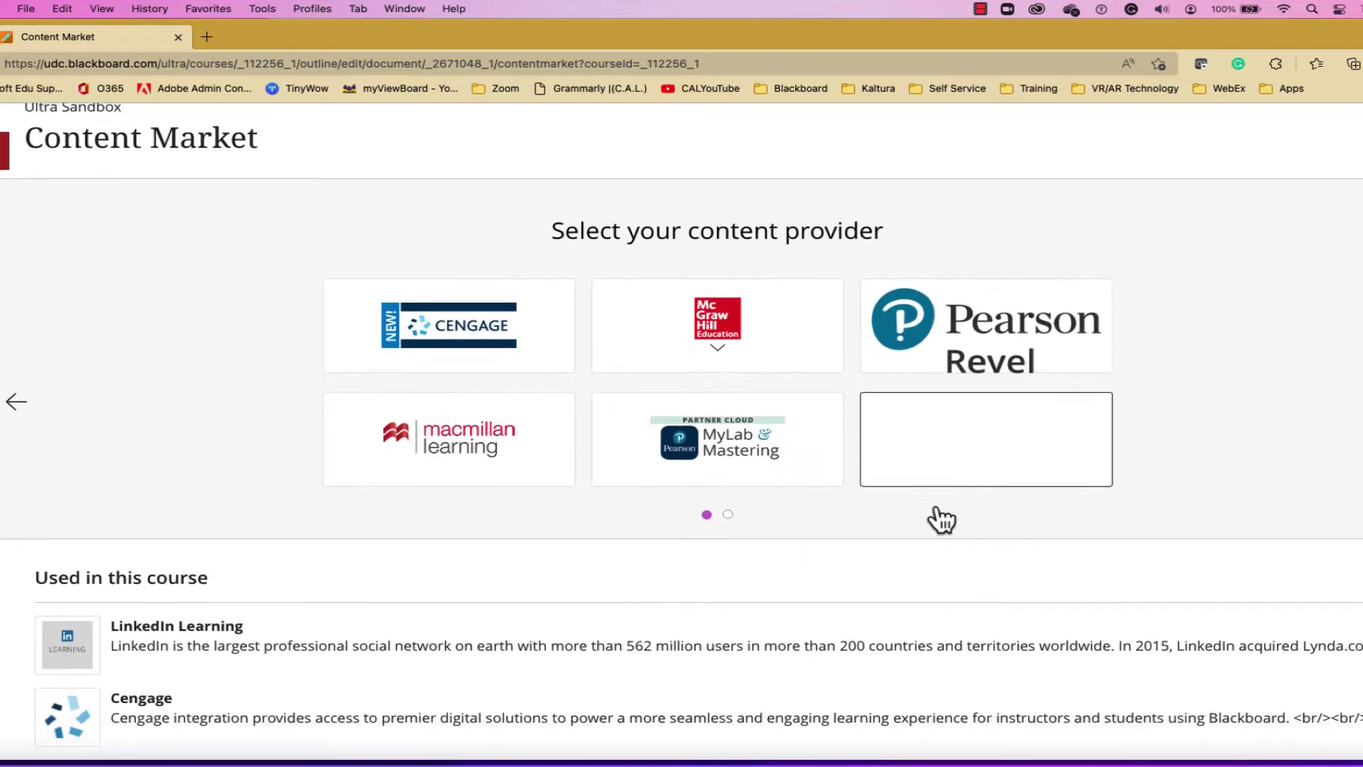
scroll(942, 519, down, 5)
scroll(942, 519, down, 5)
scroll(939, 519, down, 2)
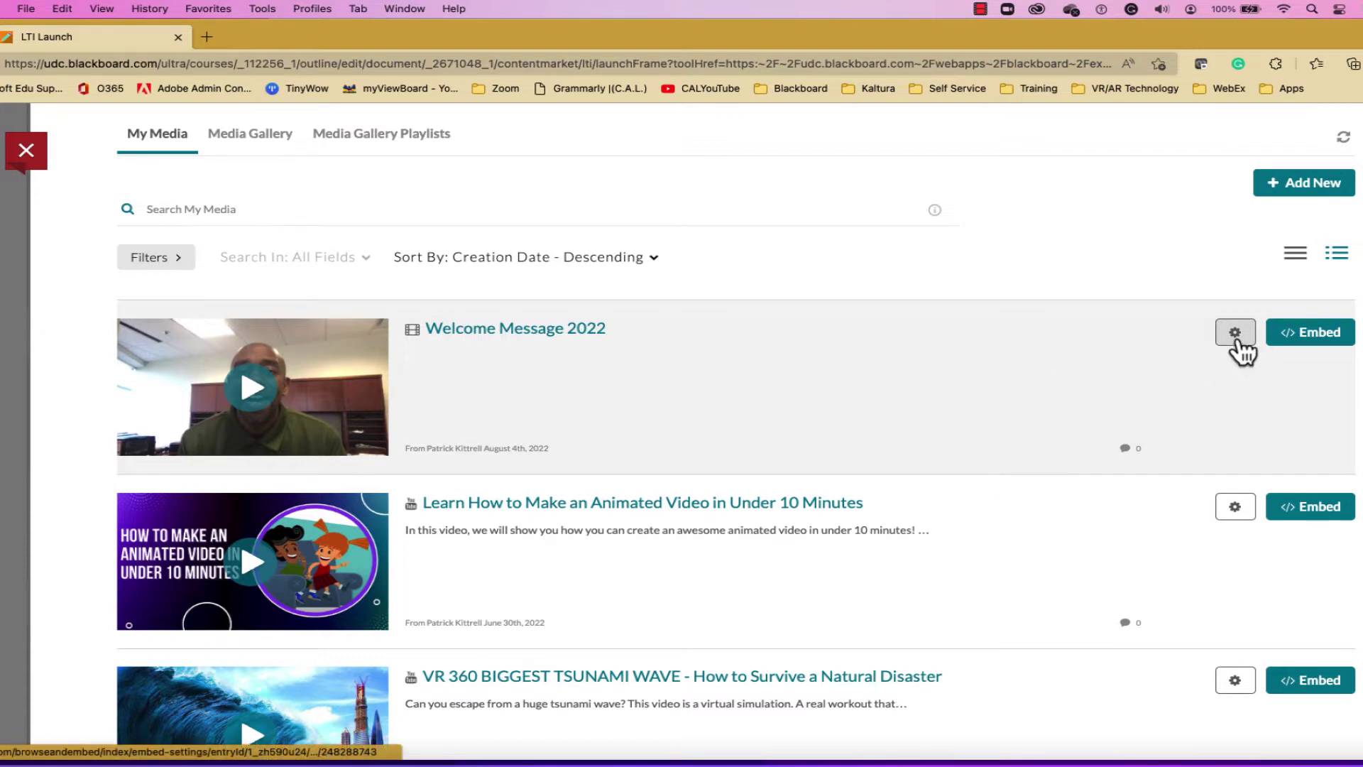
Step: Embed Welcome Message 2022 with Main Player with Download Button, not saved as default
click(1236, 340)
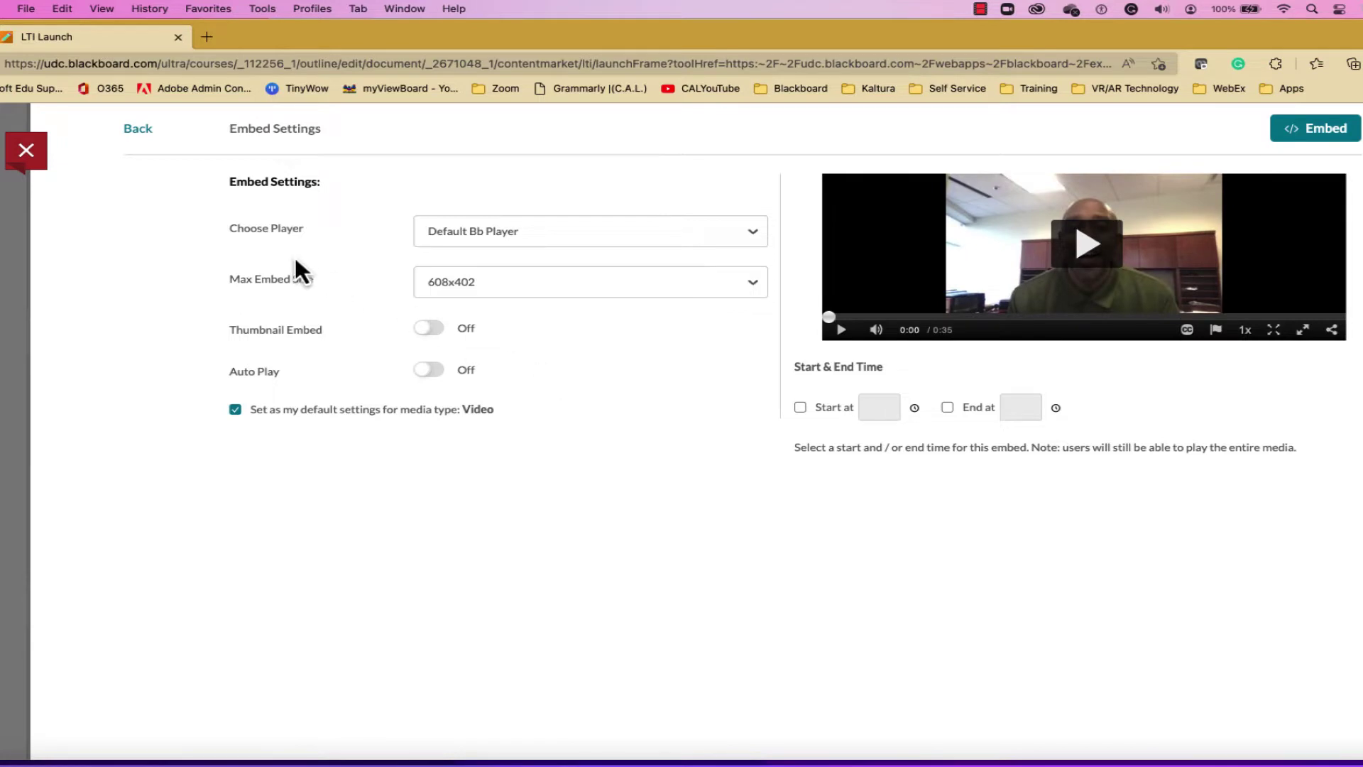
click(754, 236)
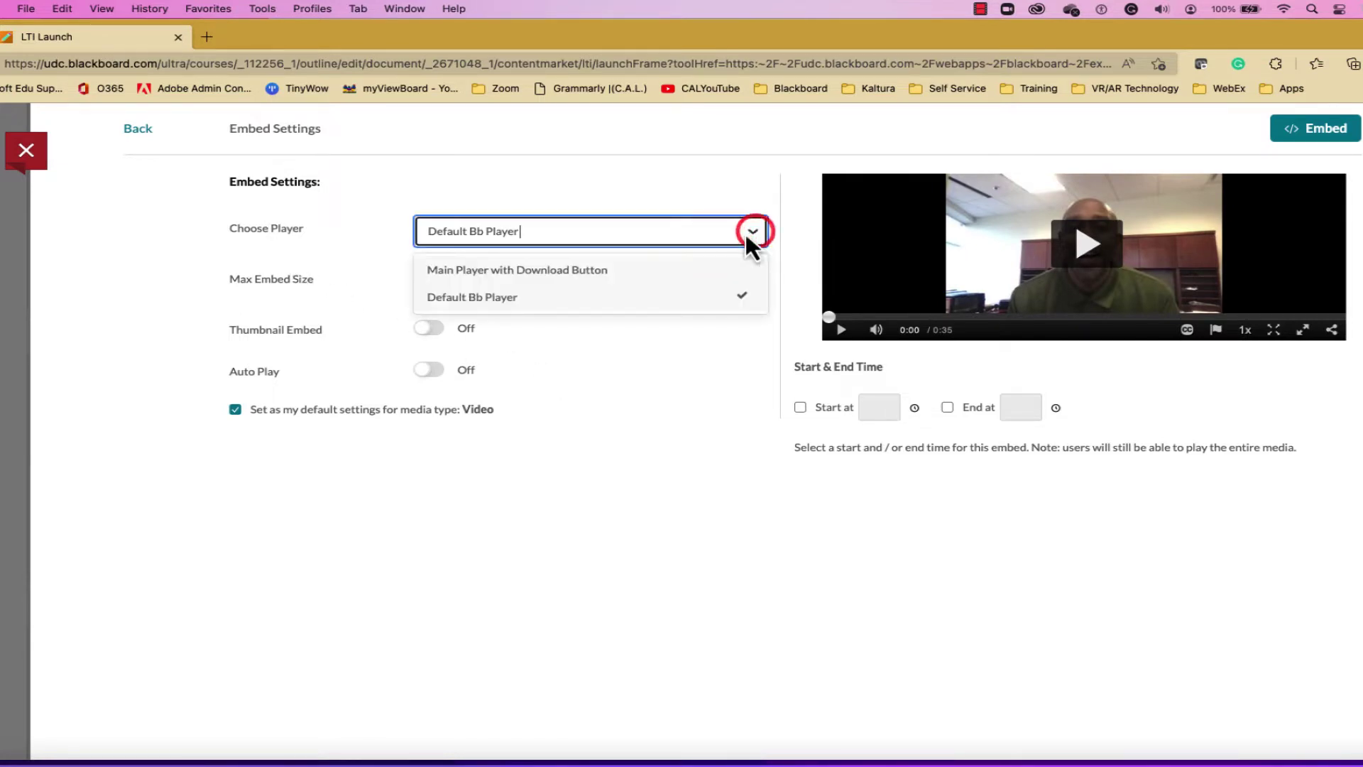
click(595, 272)
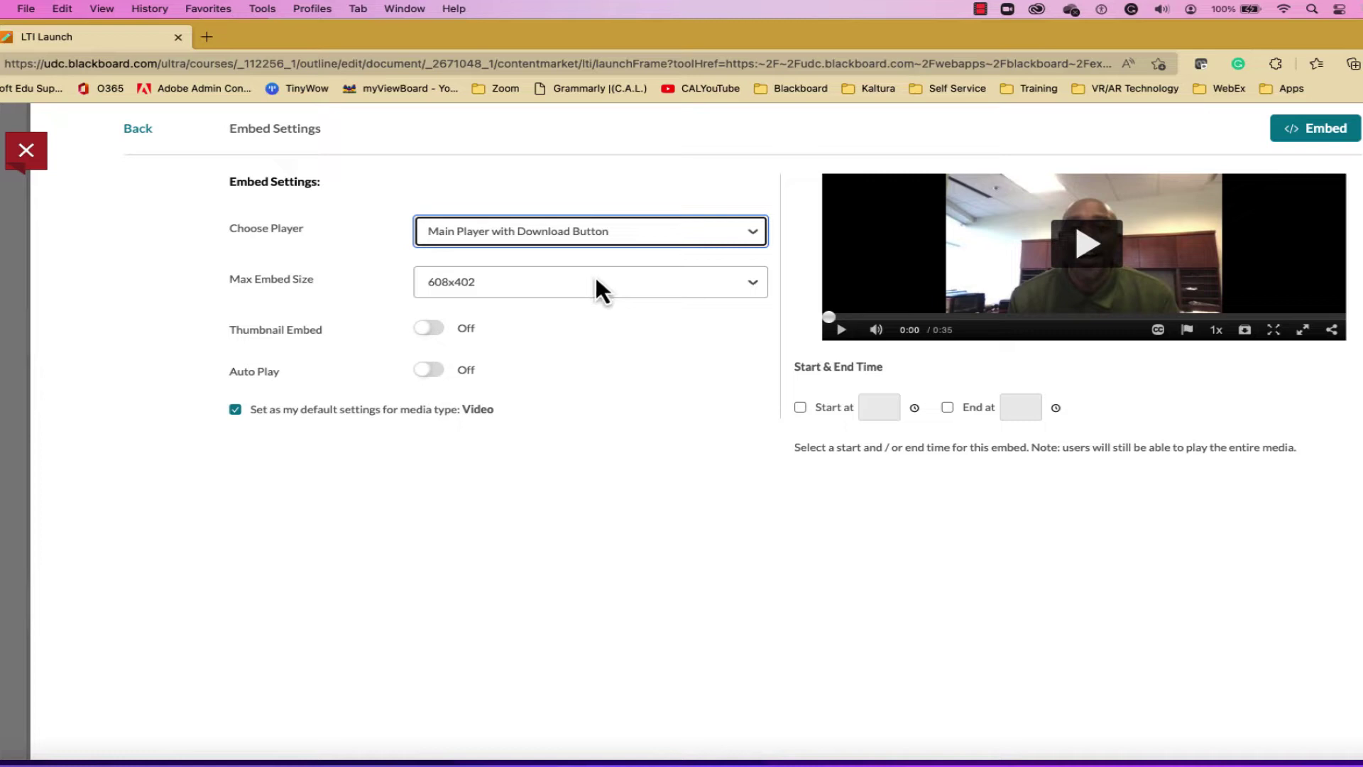
click(233, 417)
click(1313, 140)
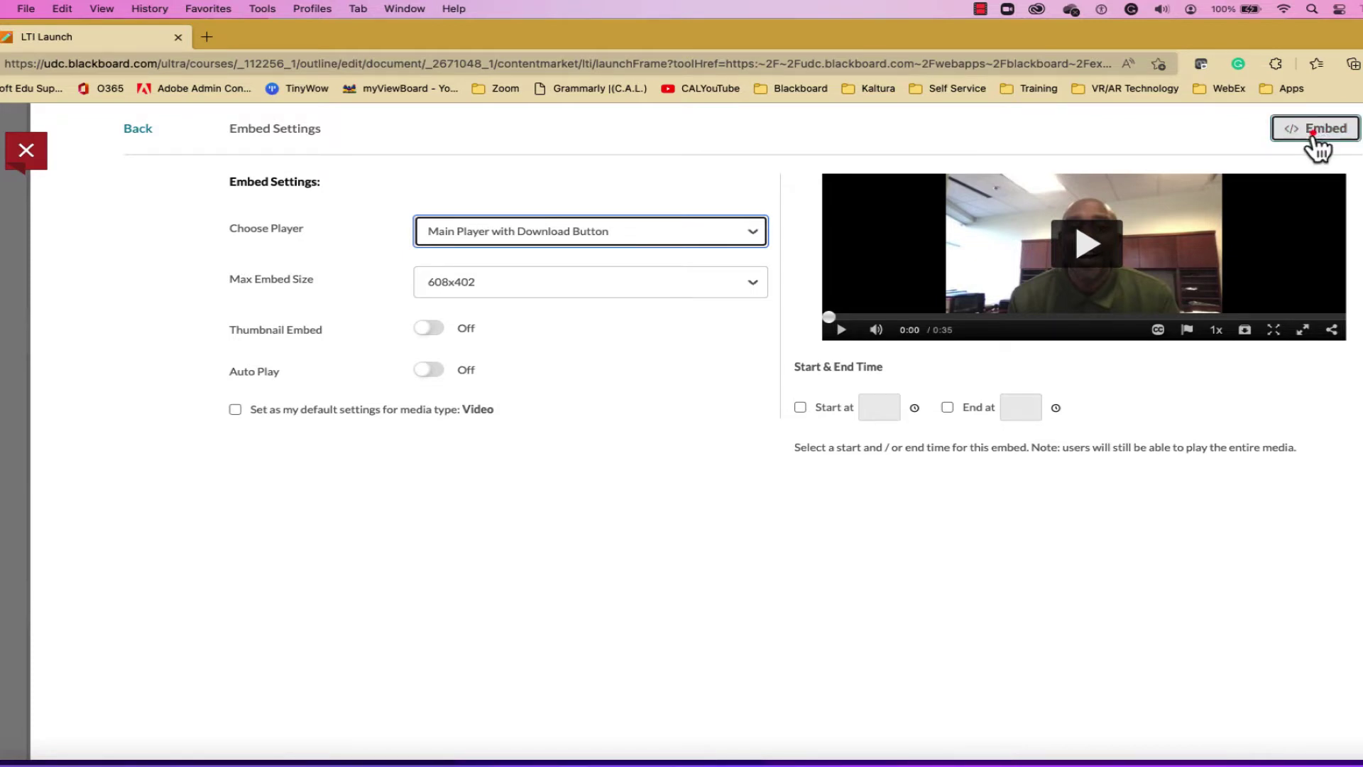
click(1316, 143)
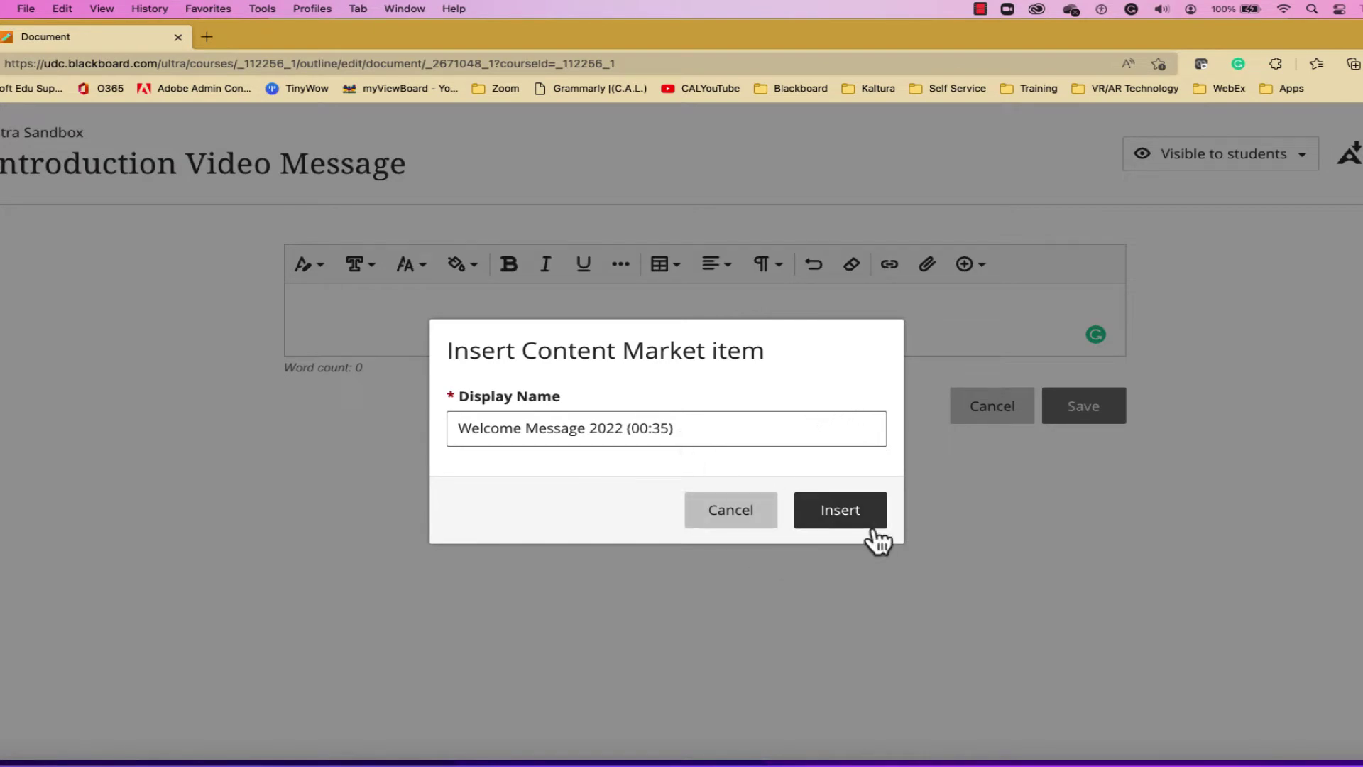
Step: Insert the Welcome Message 2022 video and save the Introduction Video Message document
click(857, 512)
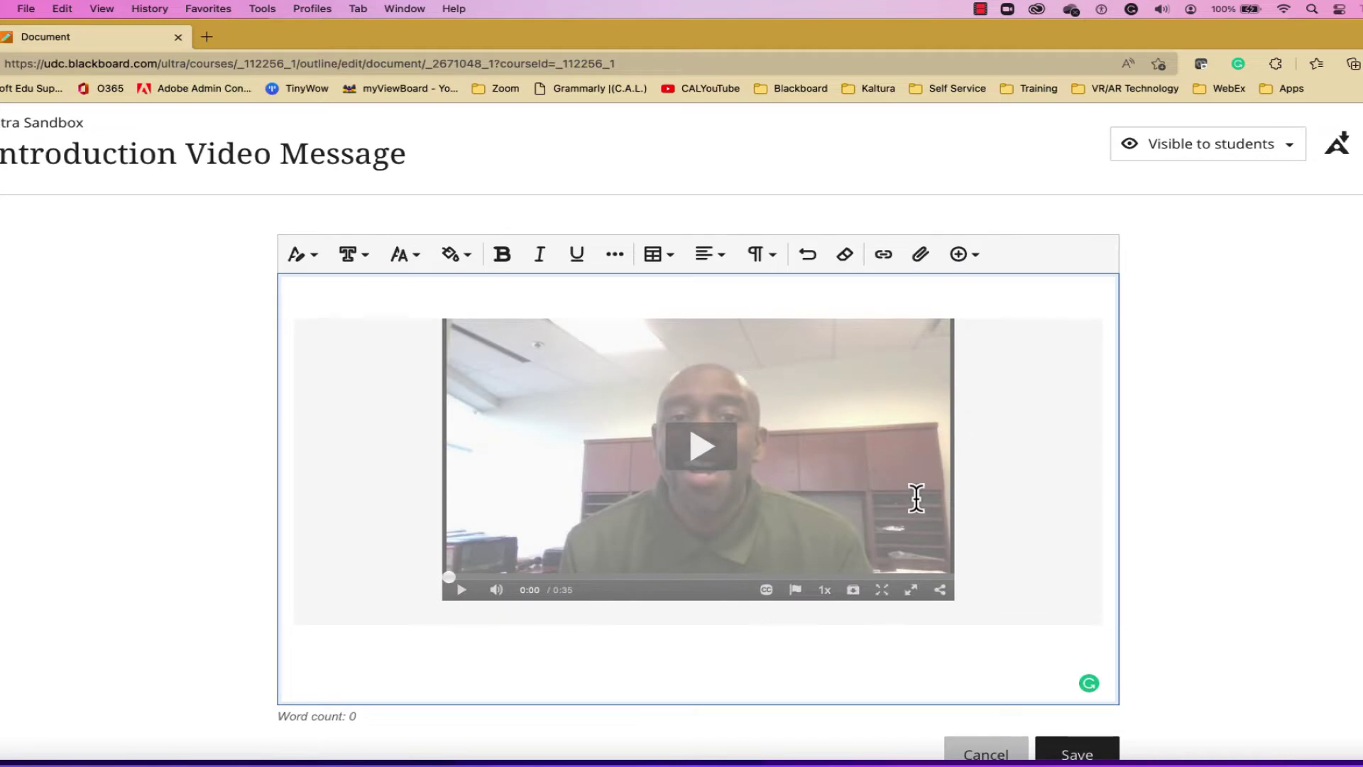
scroll(895, 495, down, 2)
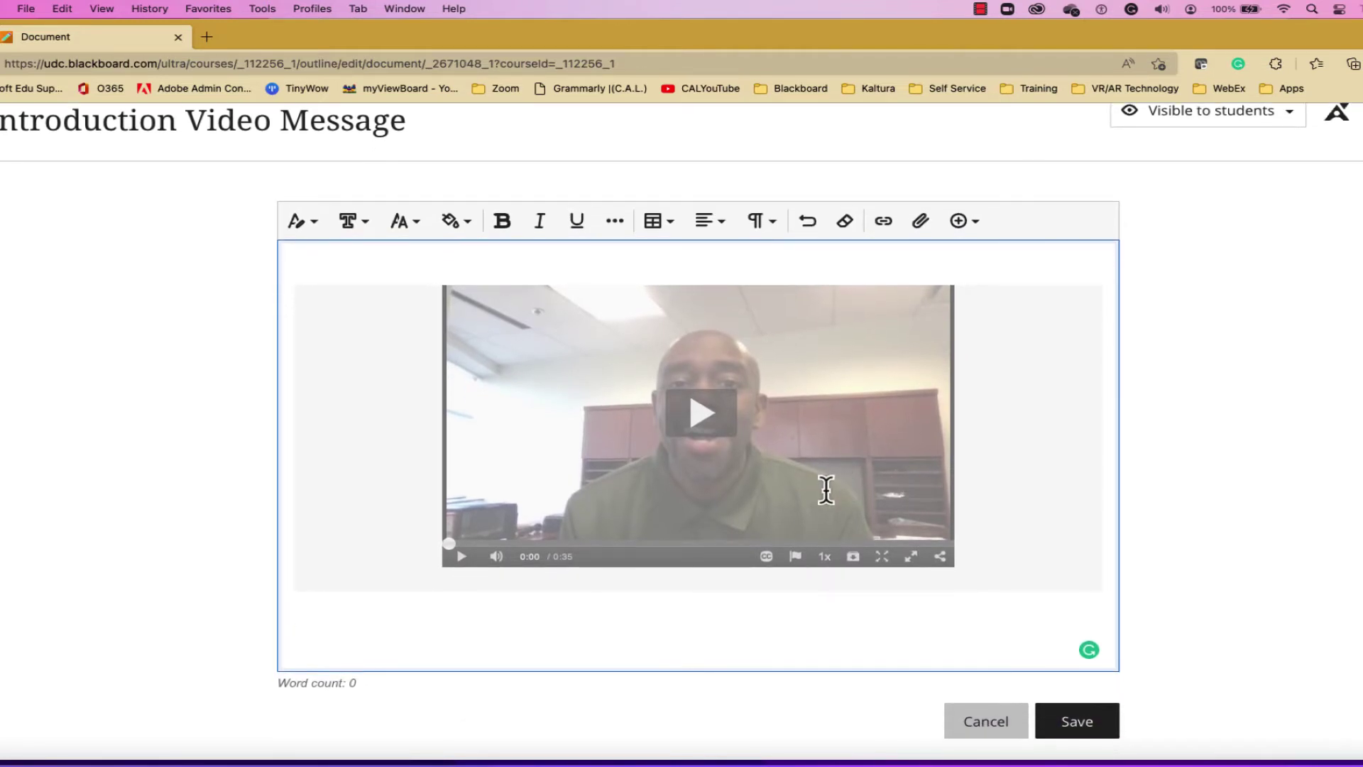
click(1079, 725)
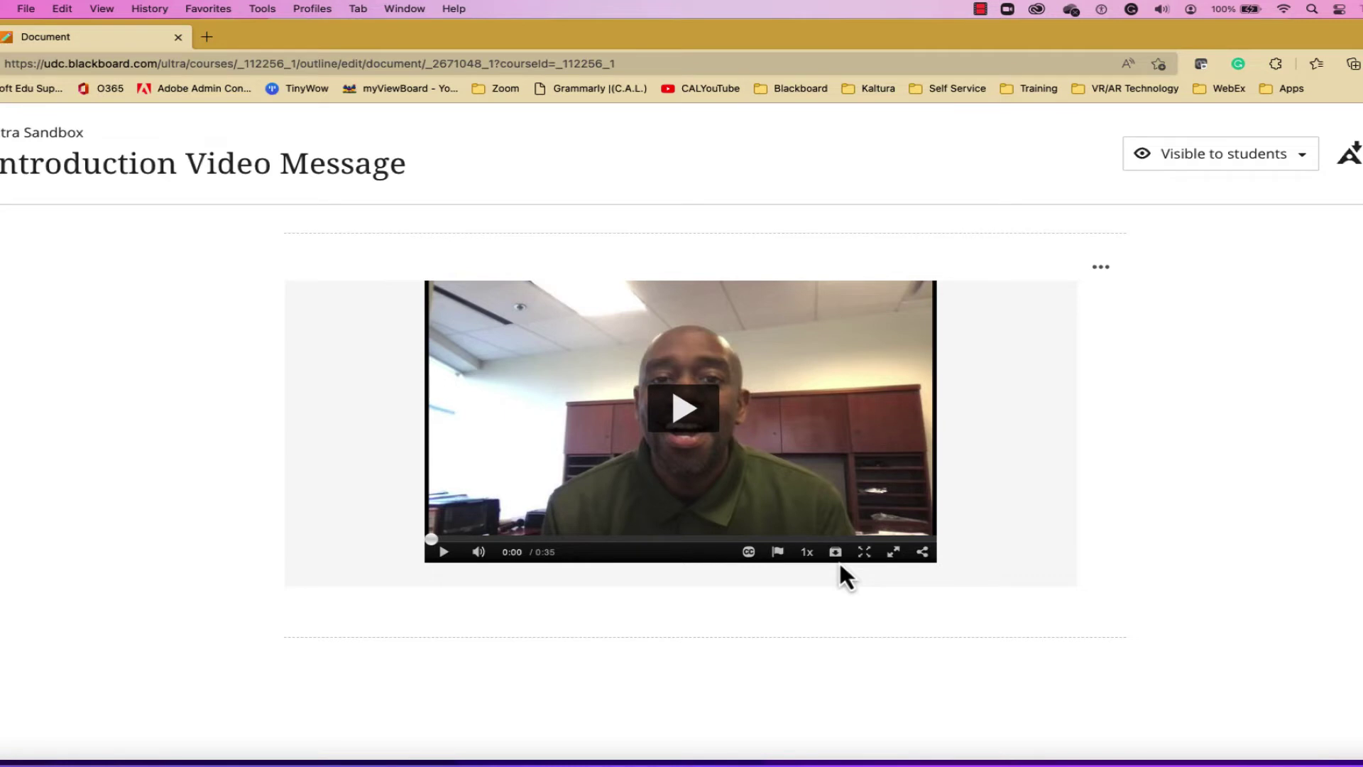
Step: Copy the embedded video's share URL from the player's Share overlay
click(922, 552)
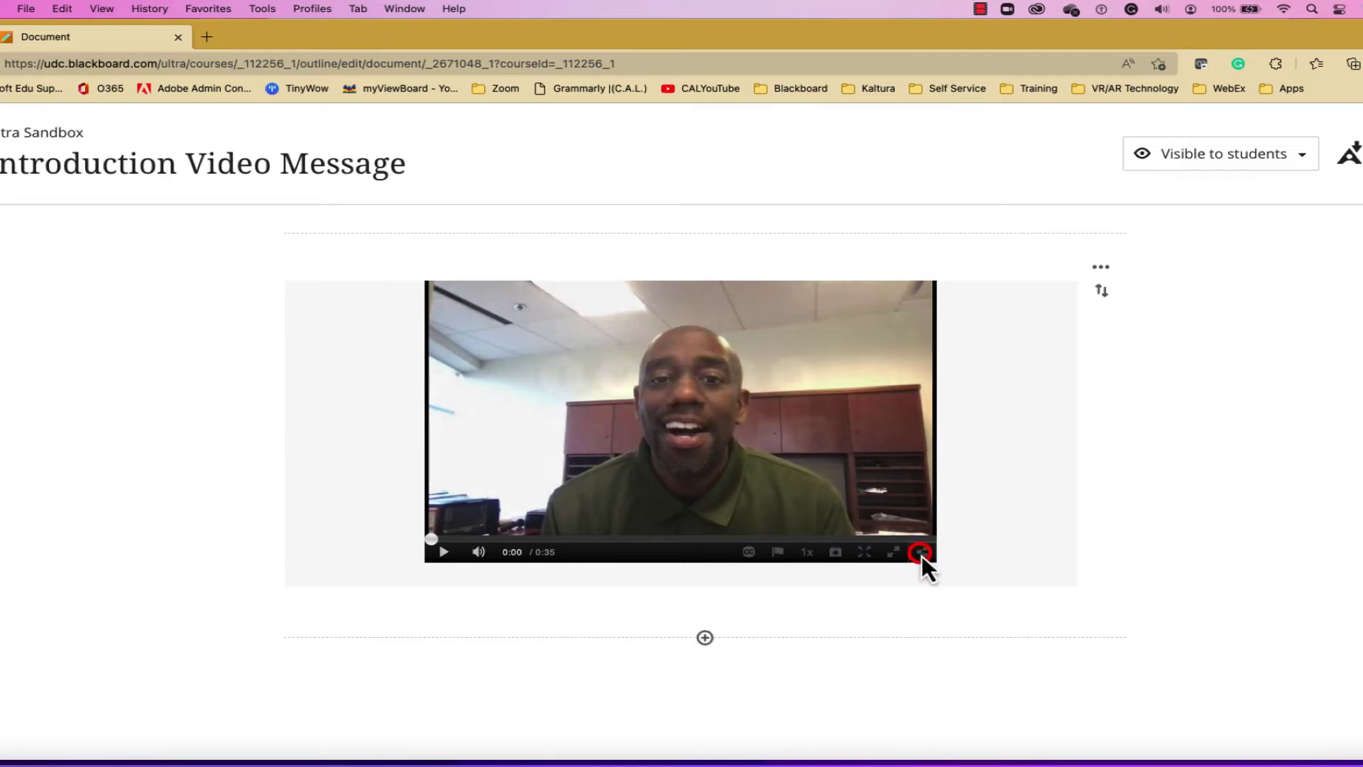
click(691, 422)
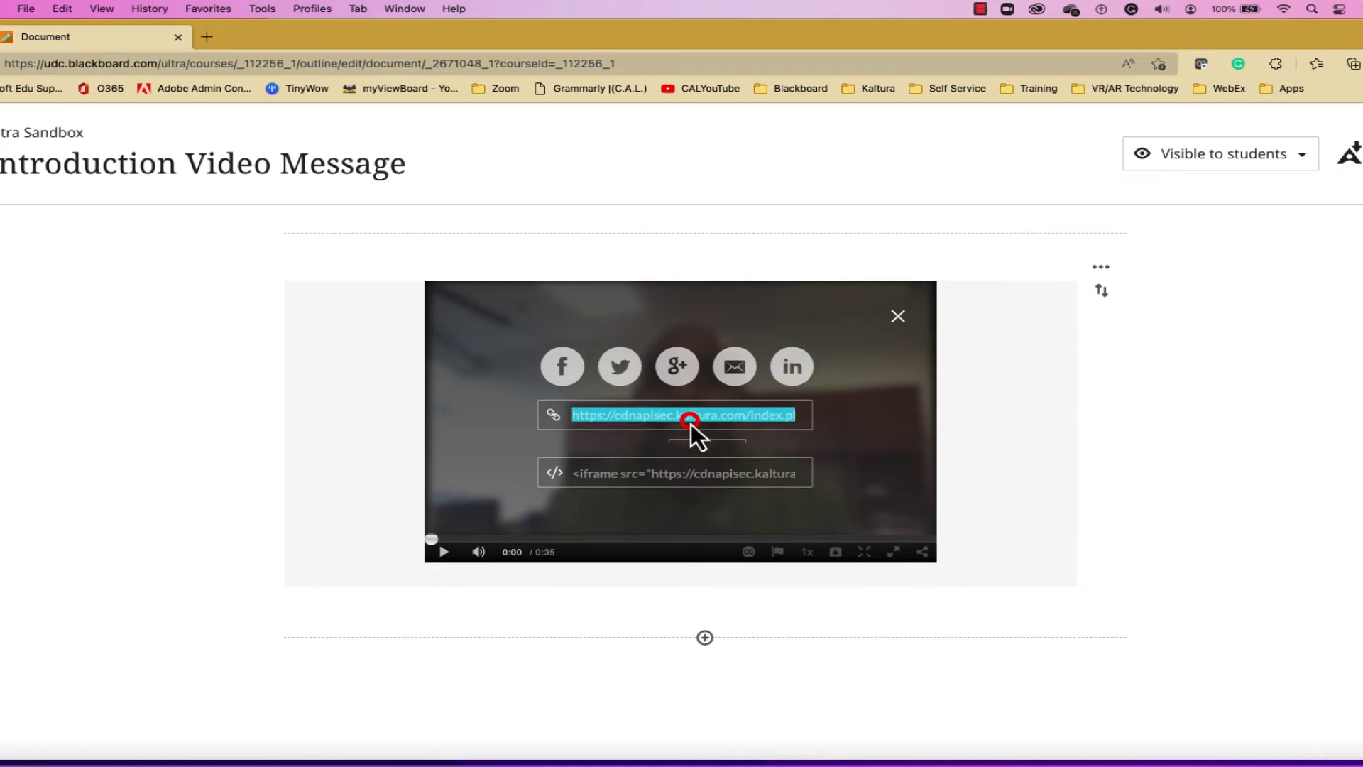
key(super+c)
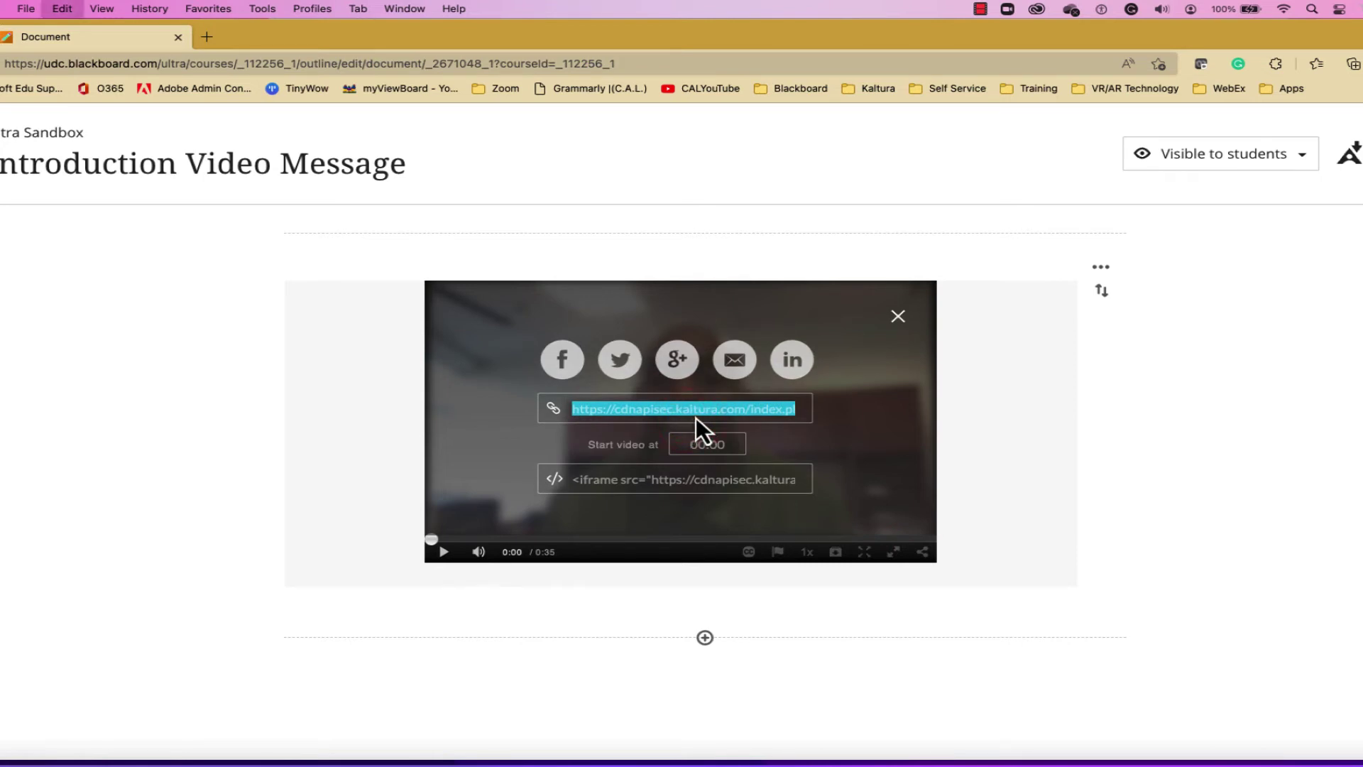
click(897, 318)
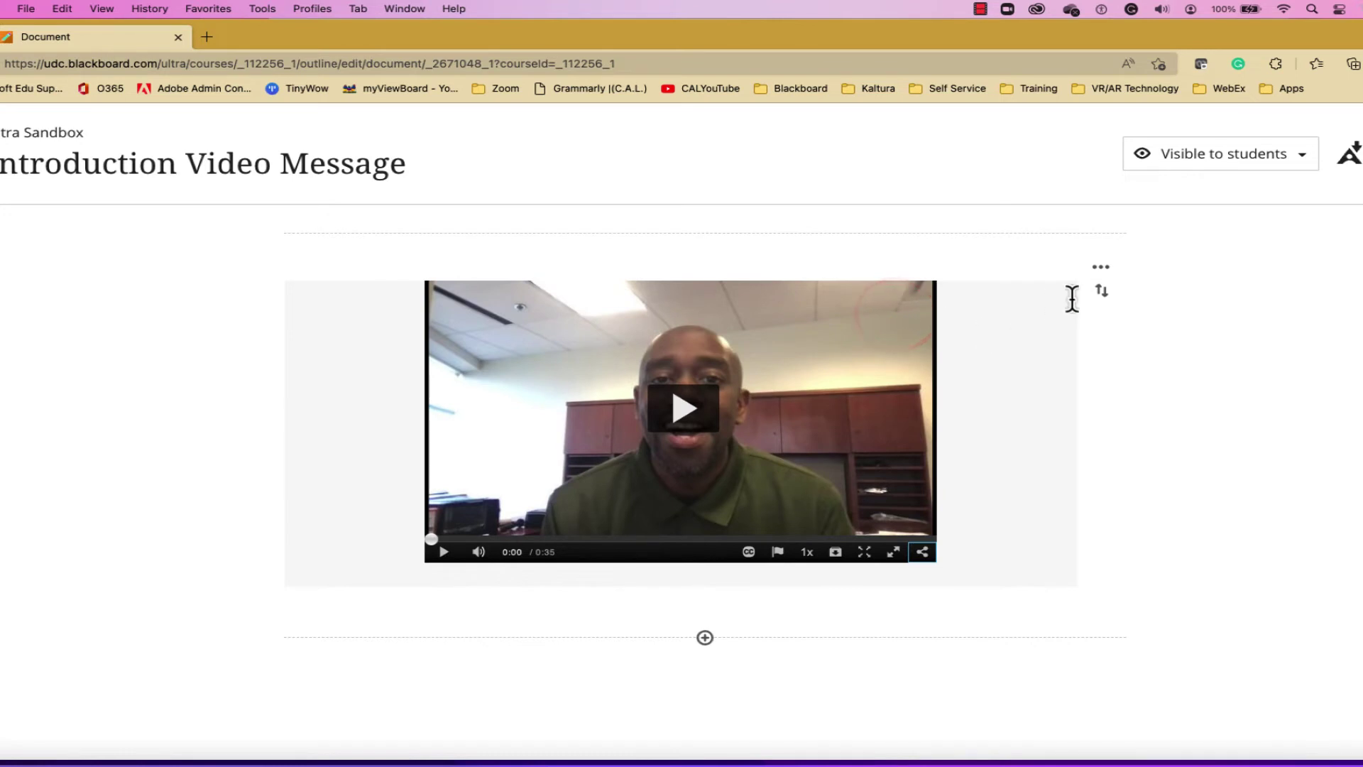
Step: Reopen the document for editing and bring up the Insert Link dialog
click(1102, 270)
click(911, 305)
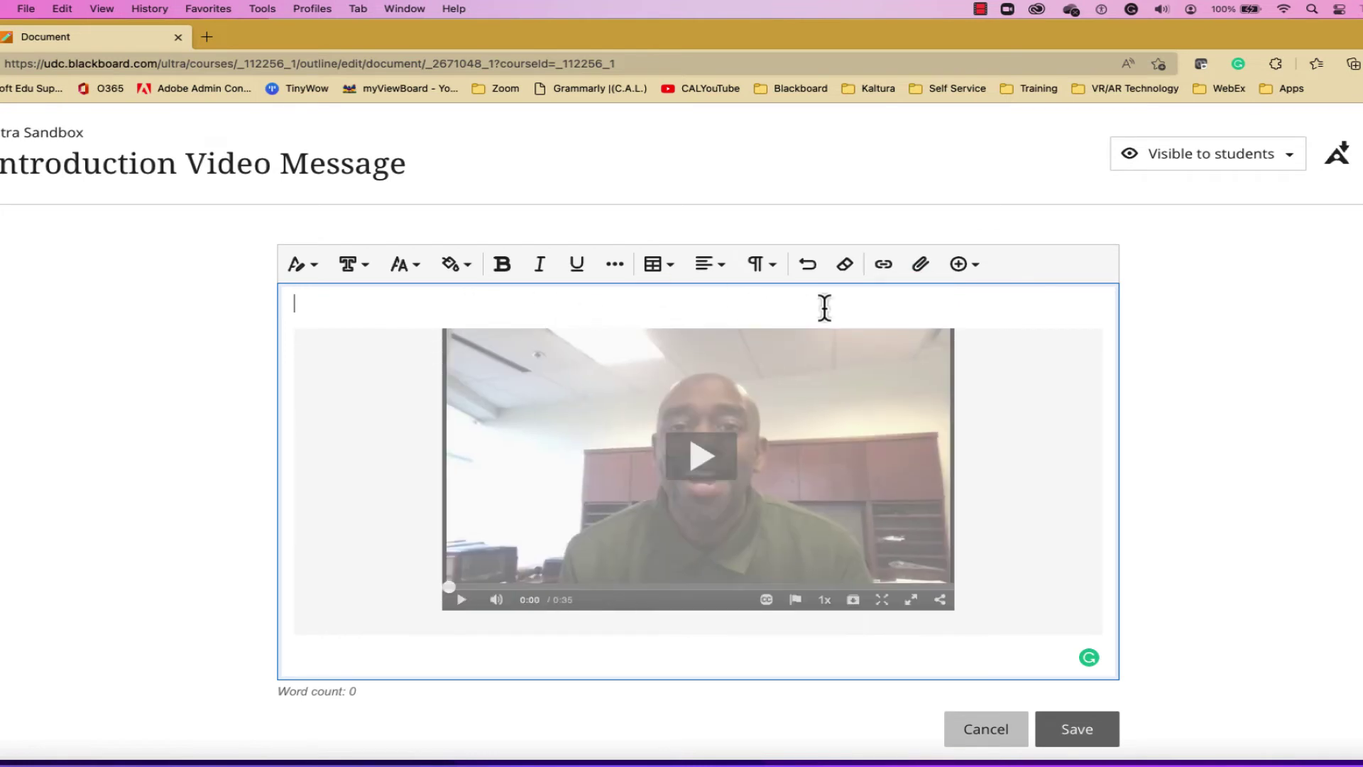
click(885, 269)
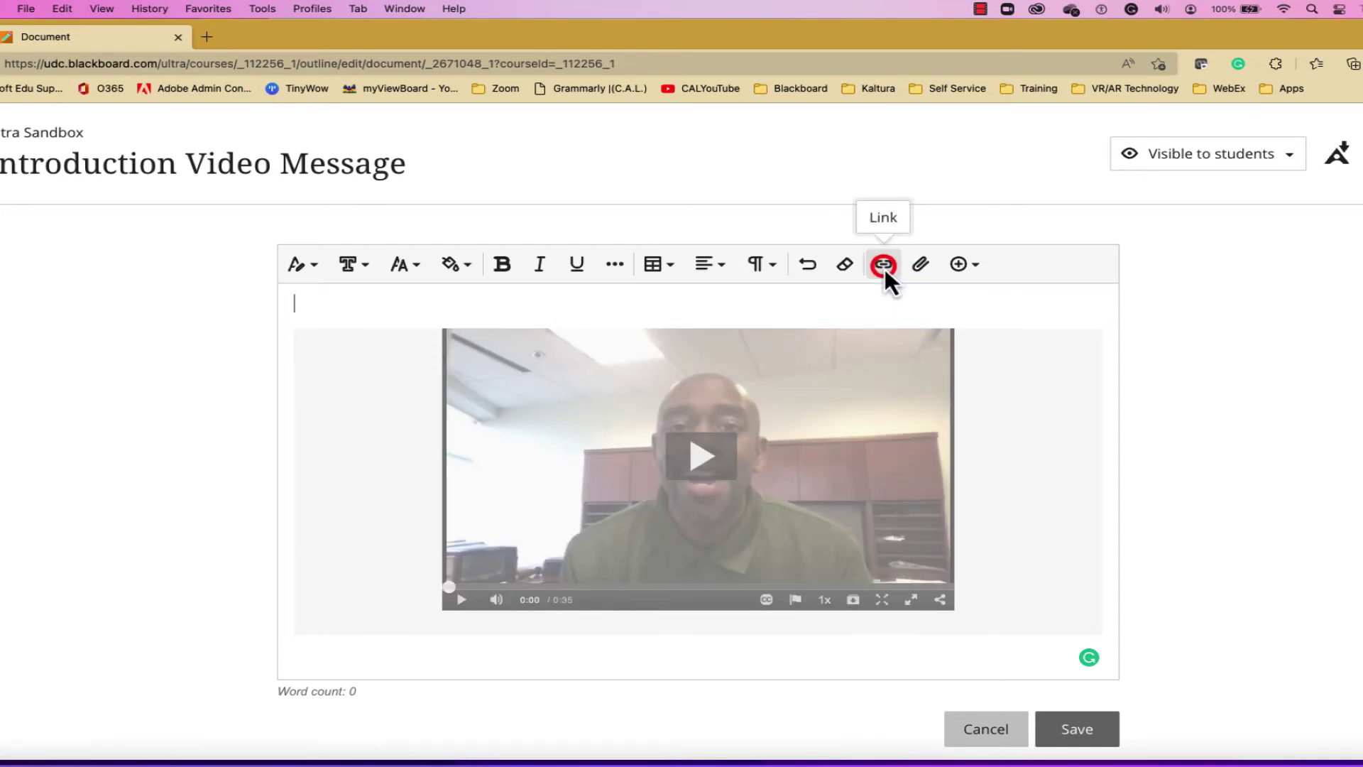
Step: Add a 'Click here to watch the video' link to the copied video URL and save
click(603, 386)
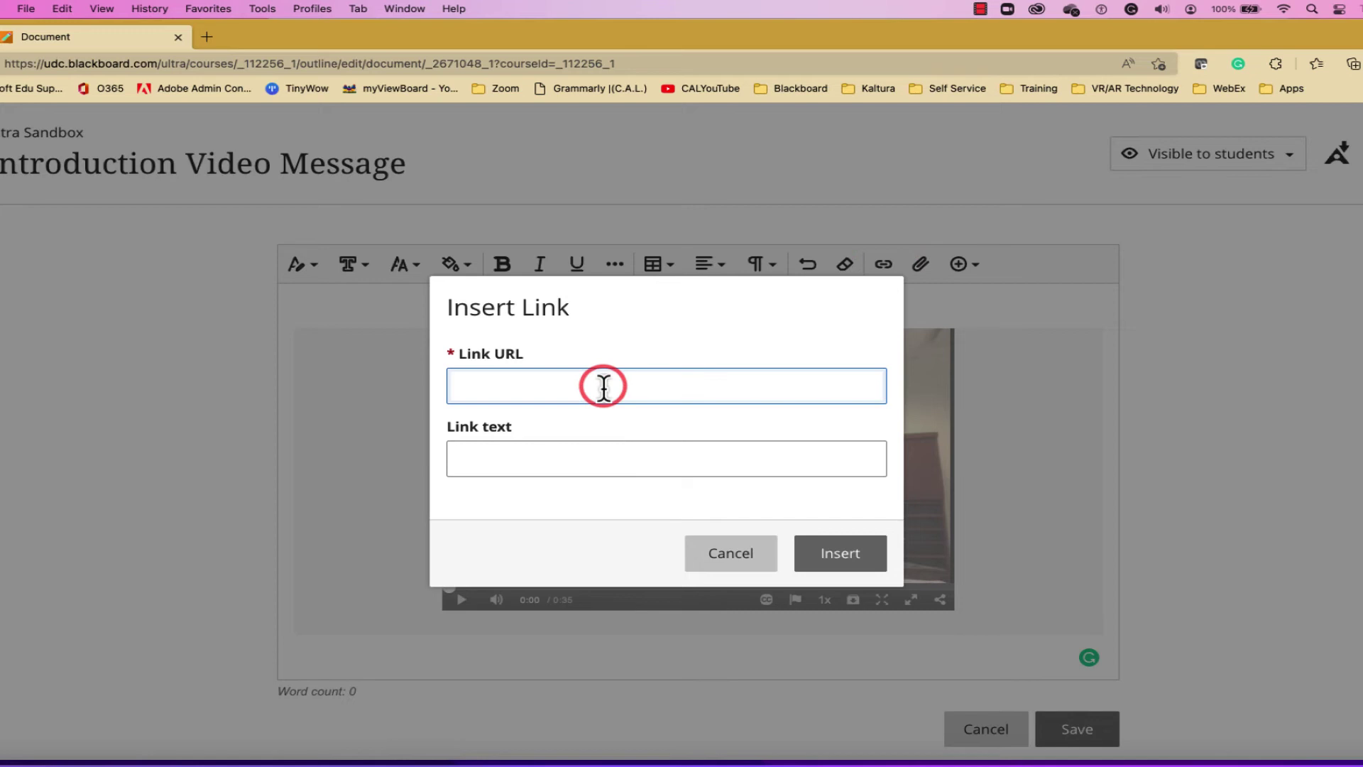
key(super+v)
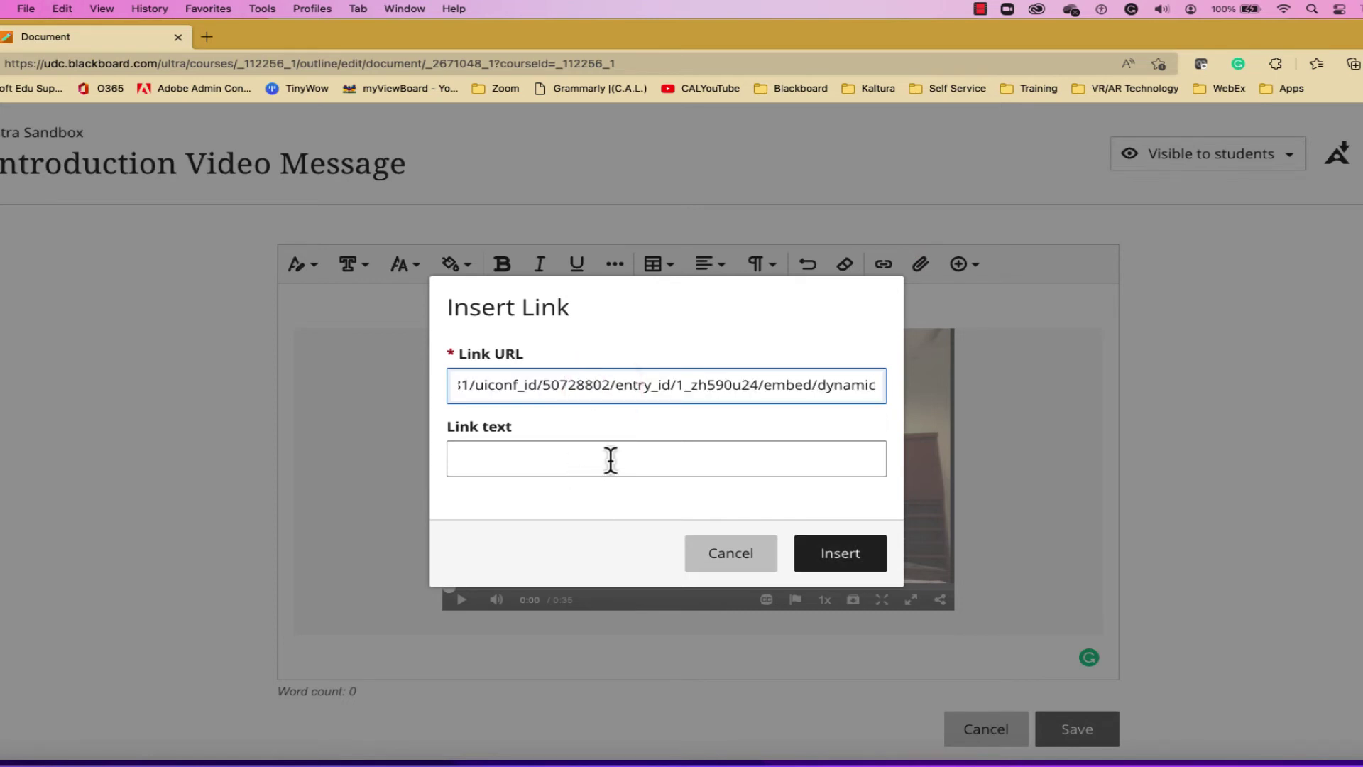
click(610, 458)
text(Cl)
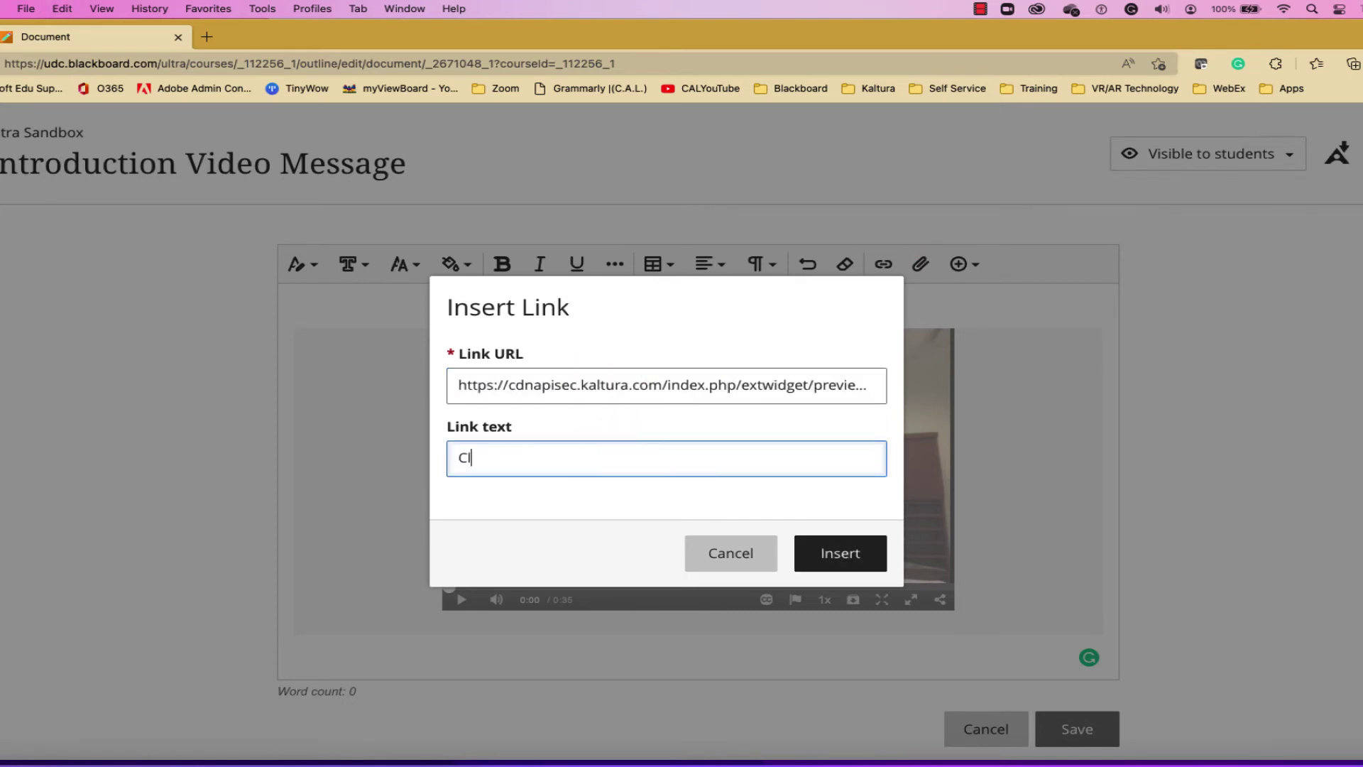
text(cik)
key(BackSpace)
key(BackSpace)
key(BackSpace)
text(ick)
text( here to watch )
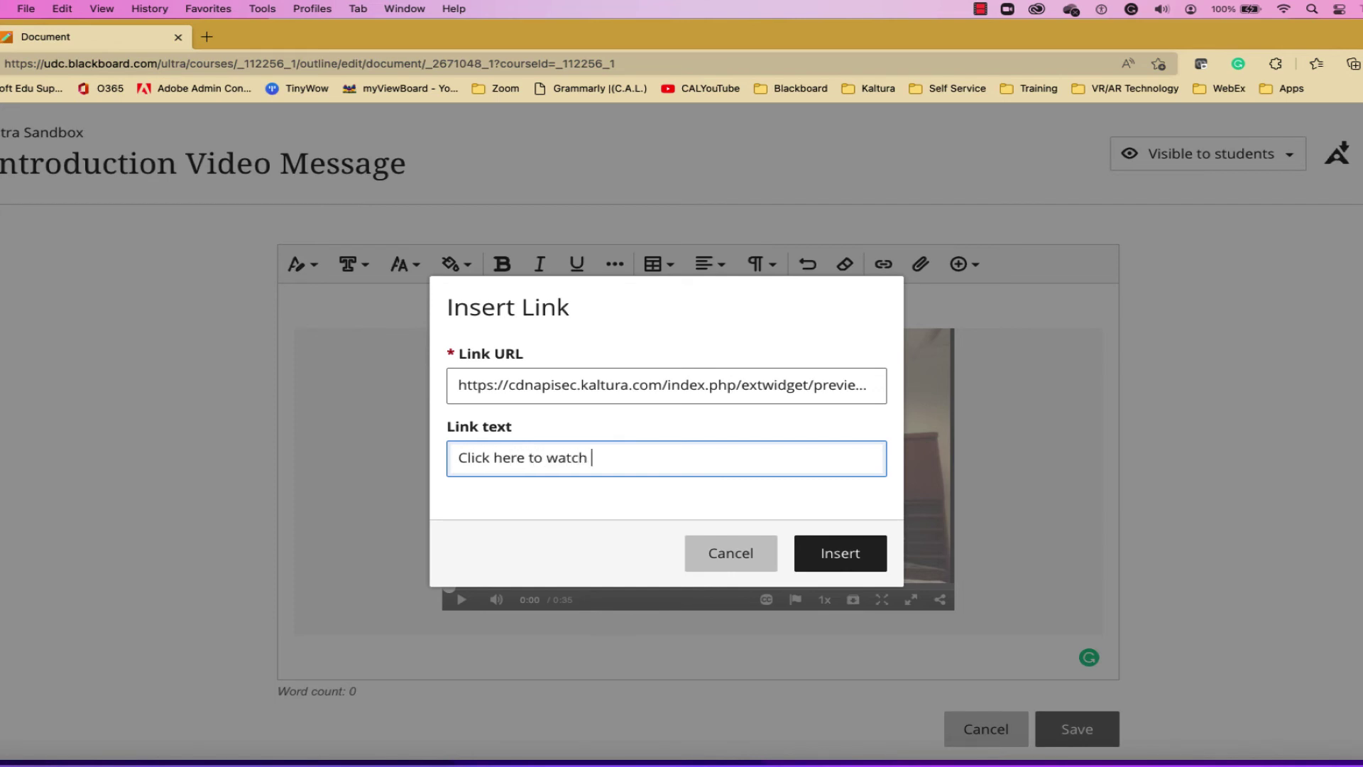
text(the video)
click(832, 554)
scroll(841, 572, down, 1)
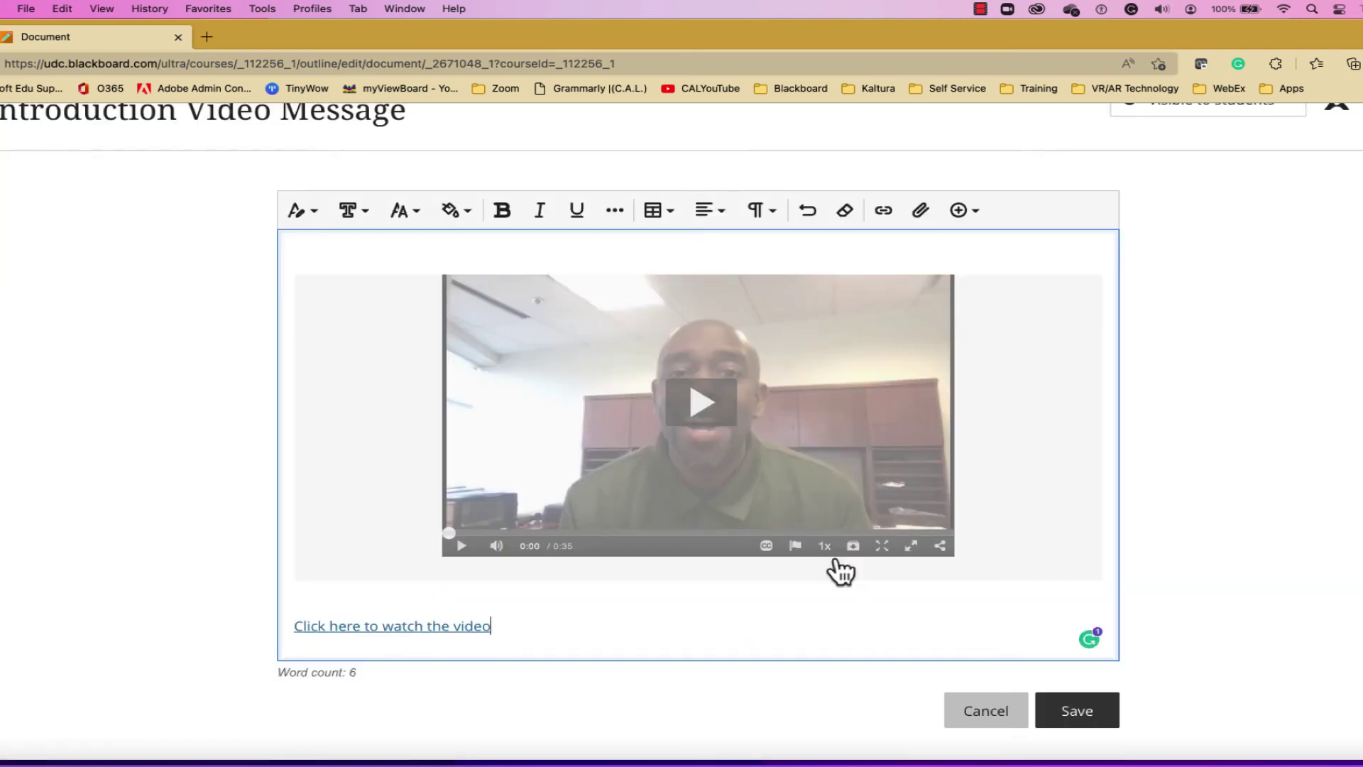
click(837, 557)
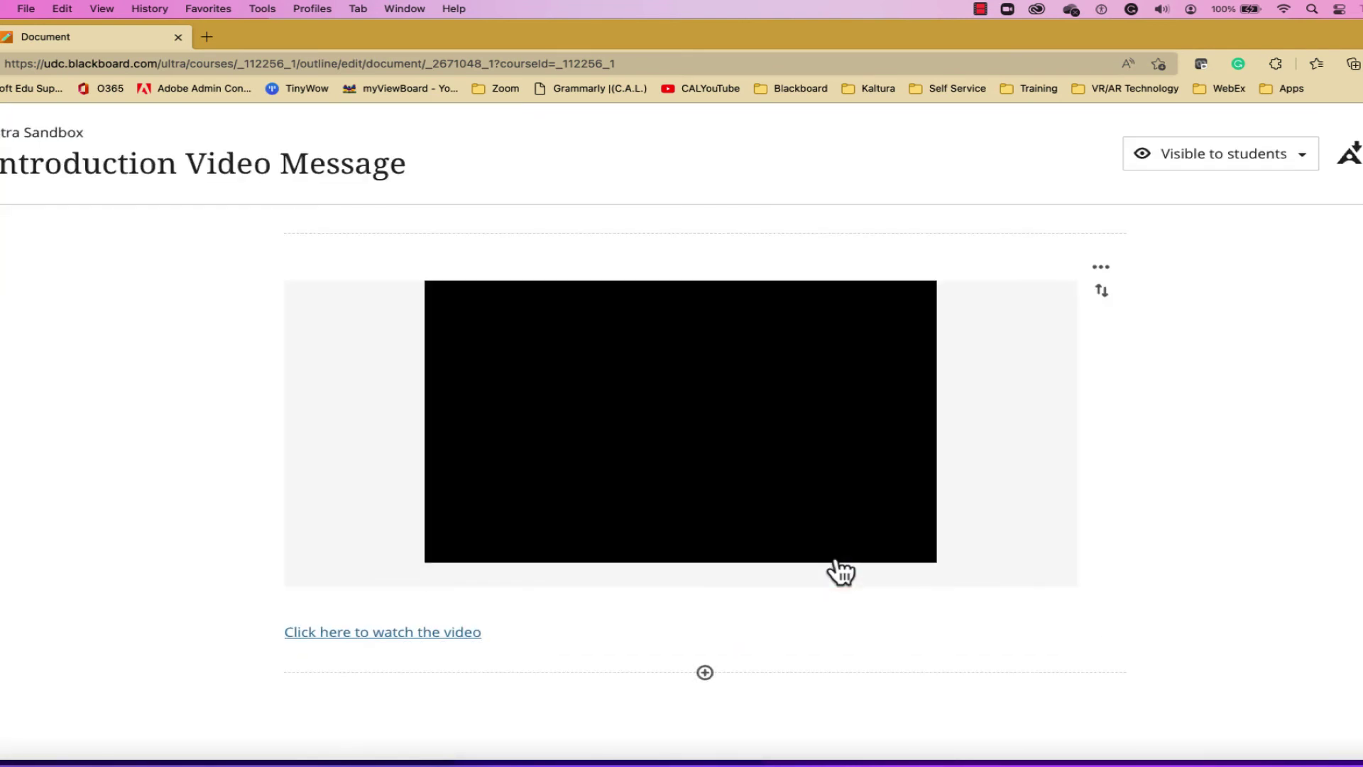